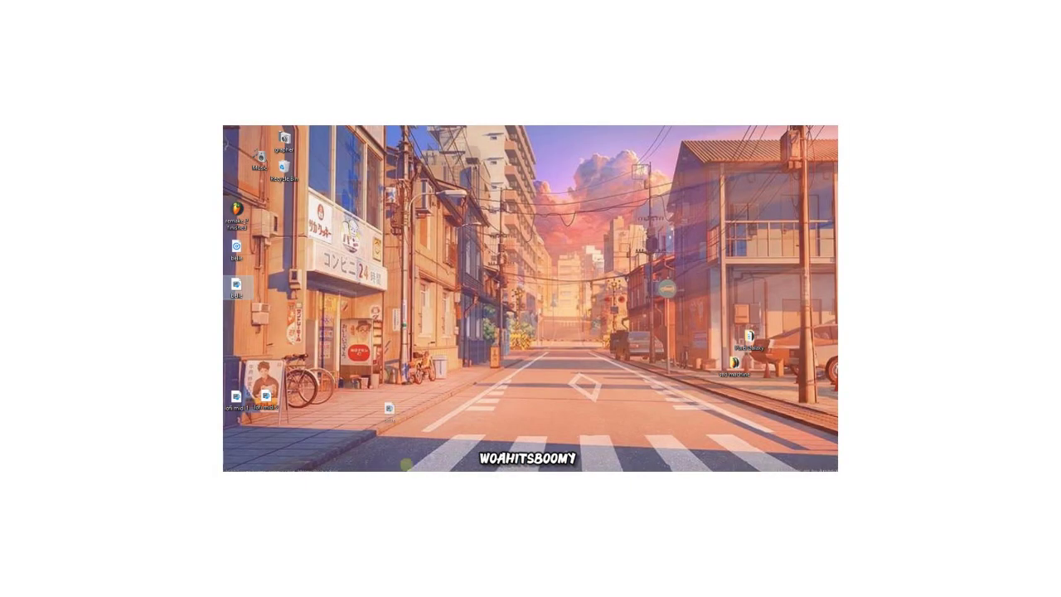
{"action": "left_click_drag", "start_coordinate": [406, 465], "coordinate": [276, 309]}
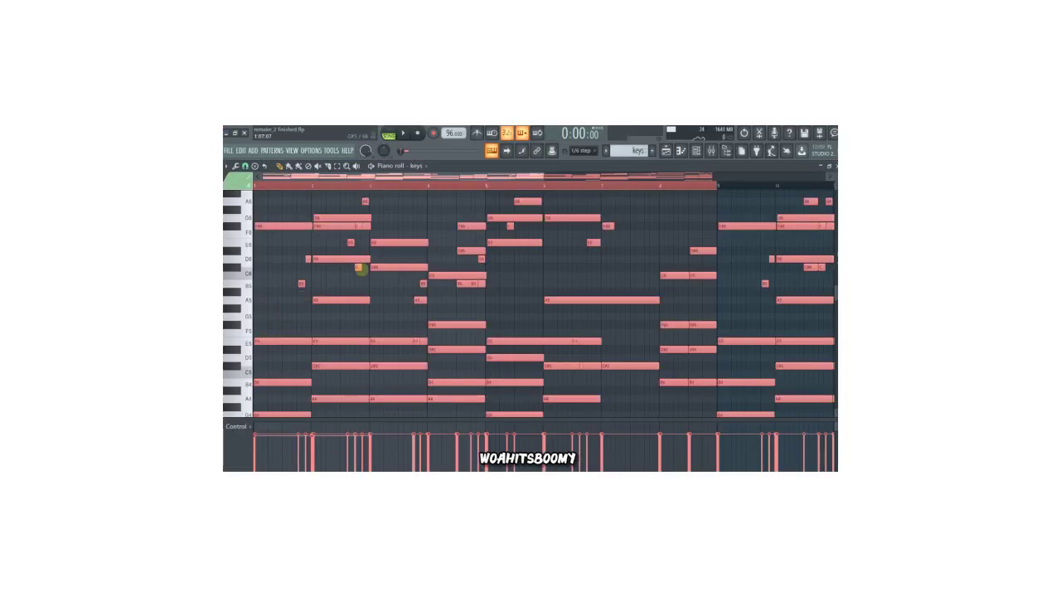
{"action": "scroll", "coordinate": [789, 237], "scroll_direction": "down", "scroll_amount": 5}
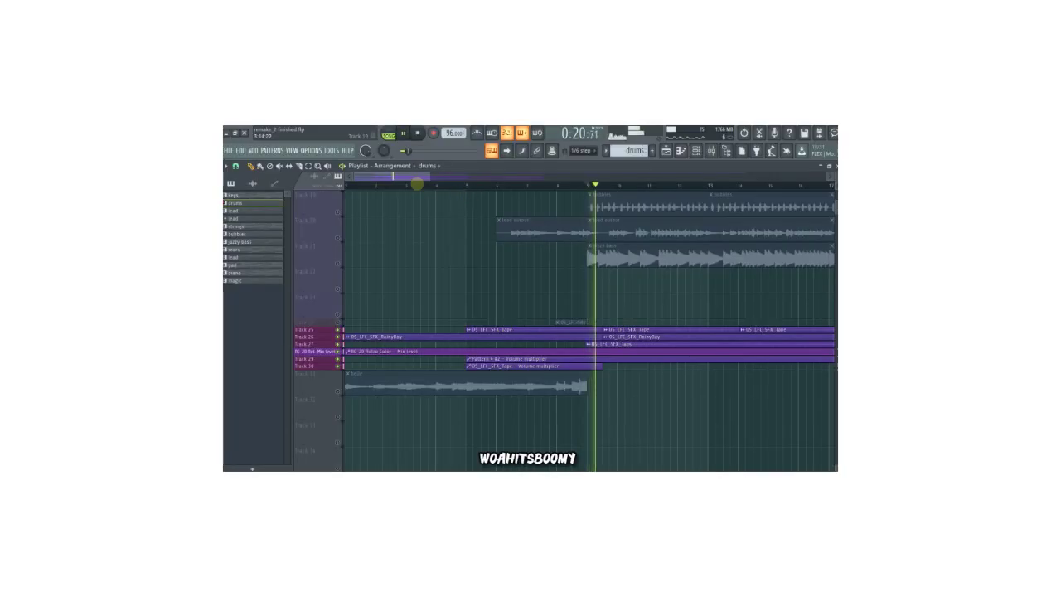
{"action": "scroll", "coordinate": [431, 185], "scroll_direction": "right", "scroll_amount": 2}
{"action": "scroll", "coordinate": [431, 186], "scroll_direction": "right", "scroll_amount": 3}
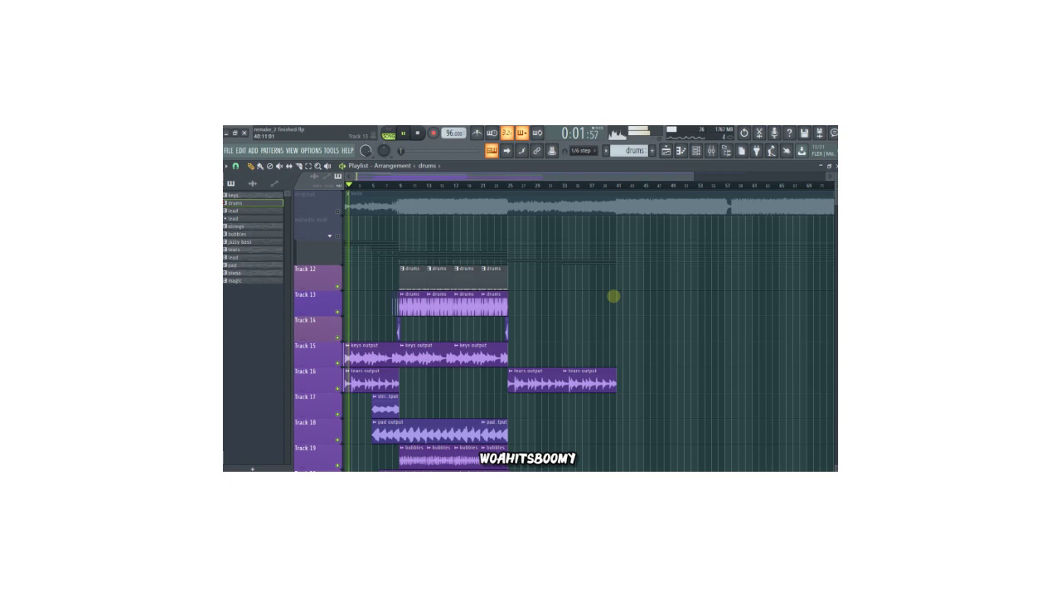
- Expand the collapsed track group above Track 12, look through its muted pattern clips, and collapse the group again
{"action": "scroll", "coordinate": [613, 296], "scroll_direction": "down", "scroll_amount": 5}
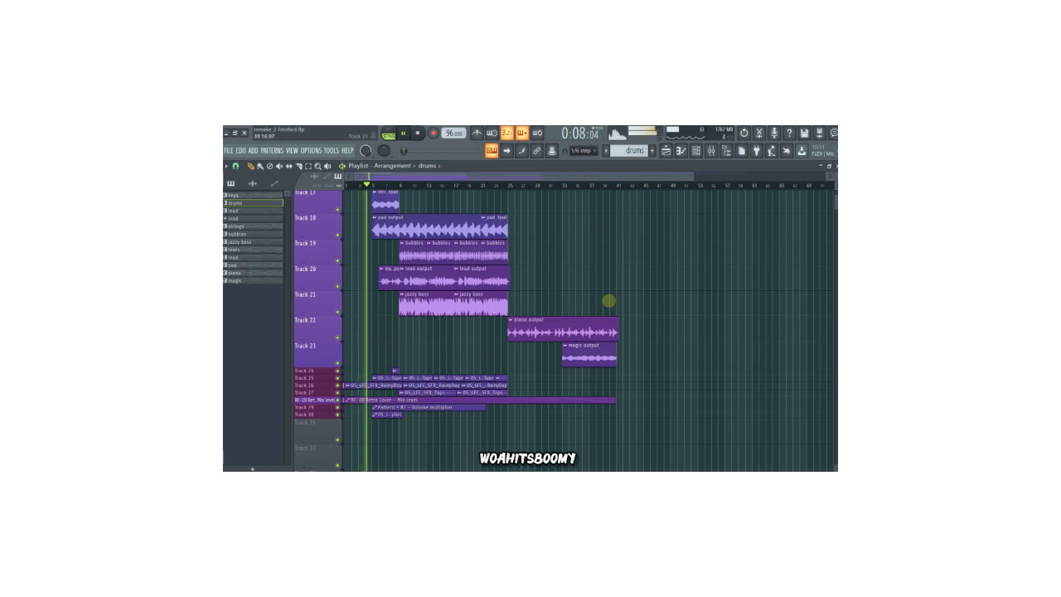
{"action": "scroll", "coordinate": [609, 300], "scroll_direction": "up", "scroll_amount": 4}
{"action": "scroll", "coordinate": [609, 300], "scroll_direction": "up", "scroll_amount": 4}
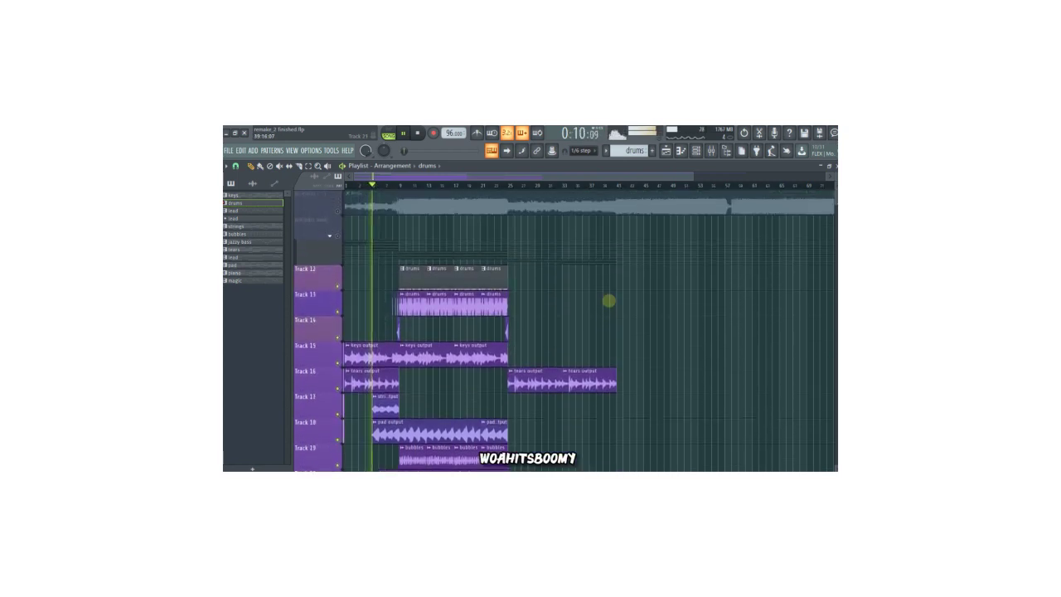
{"action": "left_click", "coordinate": [326, 235]}
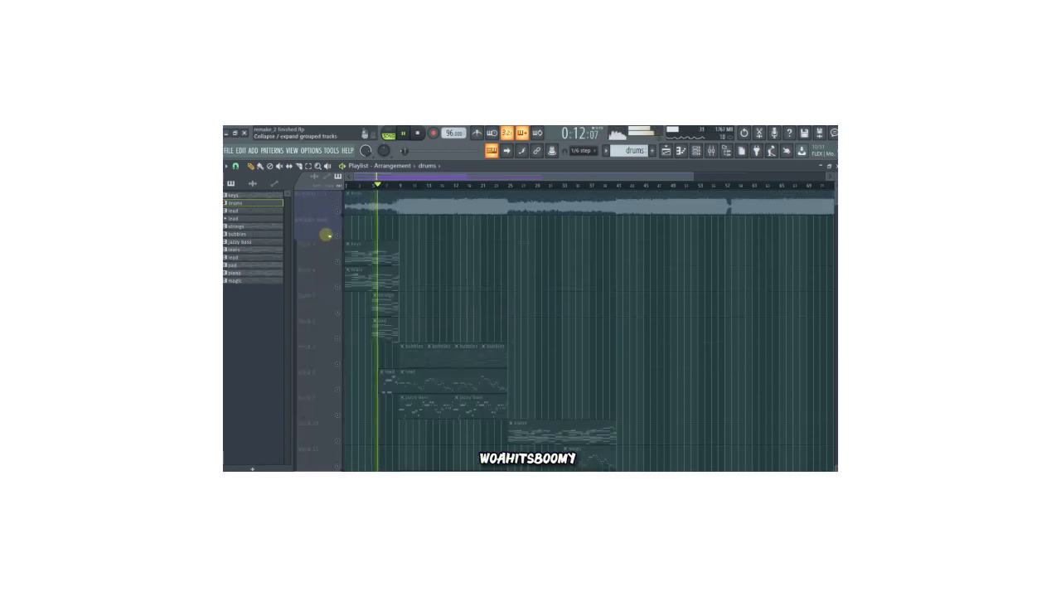
{"action": "scroll", "coordinate": [327, 235], "scroll_direction": "down", "scroll_amount": 2}
{"action": "scroll", "coordinate": [327, 234], "scroll_direction": "down", "scroll_amount": 3}
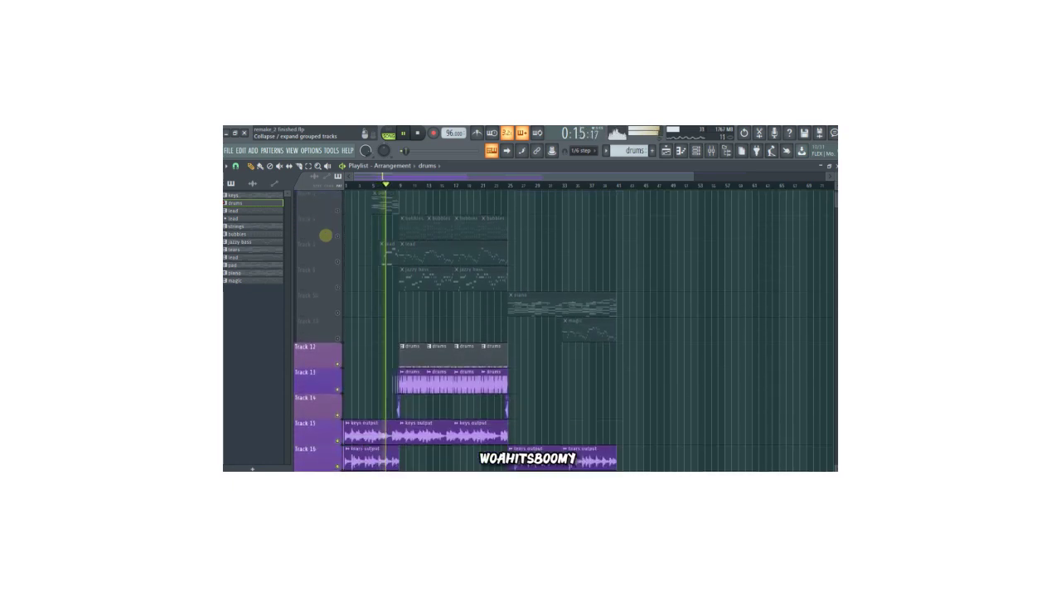
{"action": "scroll", "coordinate": [326, 235], "scroll_direction": "up", "scroll_amount": 5}
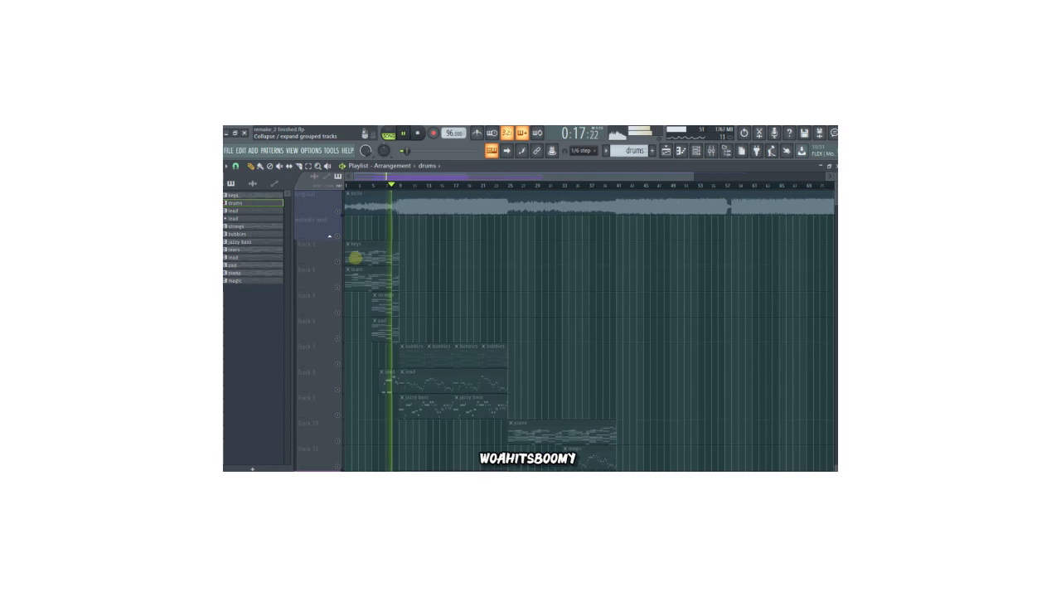
{"action": "left_click", "coordinate": [329, 237]}
- Examine the audio clips on Tracks 12 to 30 during playback, first in close-up and then across the whole arrangement
{"action": "scroll", "coordinate": [355, 257], "scroll_direction": "down", "scroll_amount": 4}
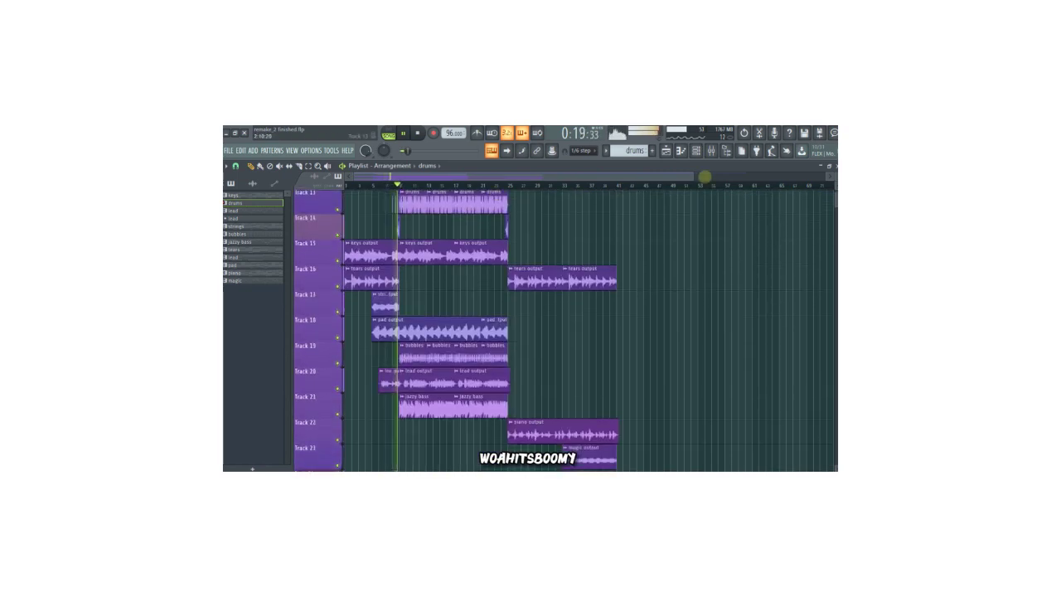
{"action": "left_click_drag", "start_coordinate": [694, 176], "coordinate": [390, 210]}
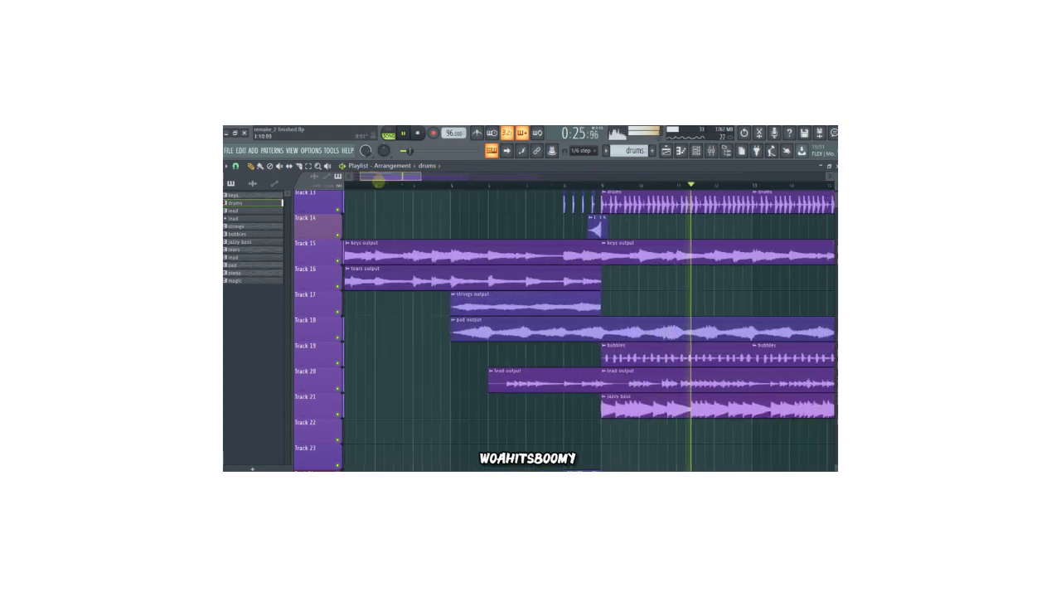
{"action": "scroll", "coordinate": [694, 279], "scroll_direction": "down", "scroll_amount": 2}
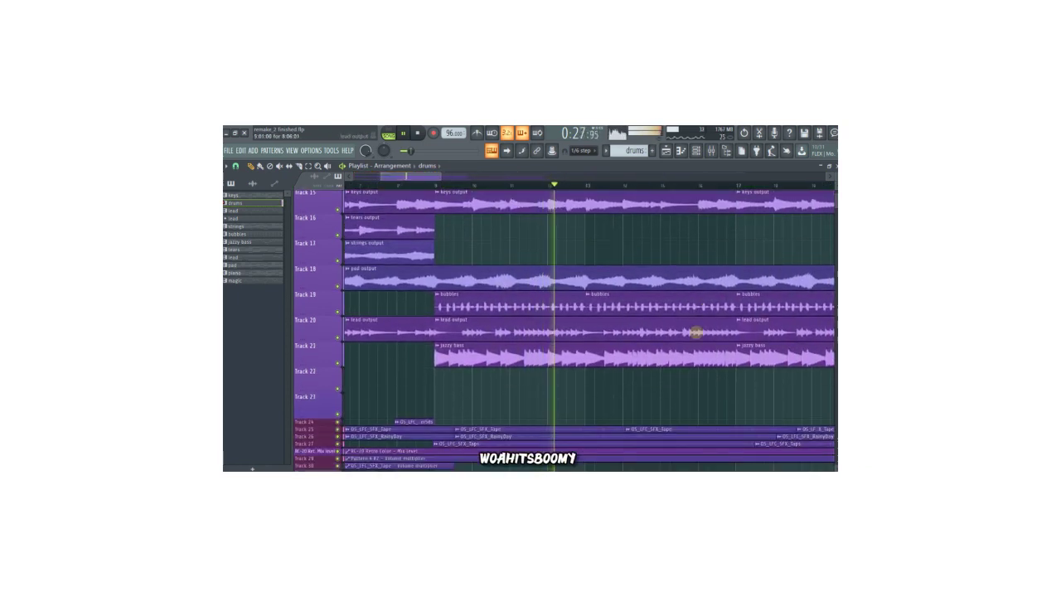
{"action": "scroll", "coordinate": [695, 333], "scroll_direction": "down", "scroll_amount": 1}
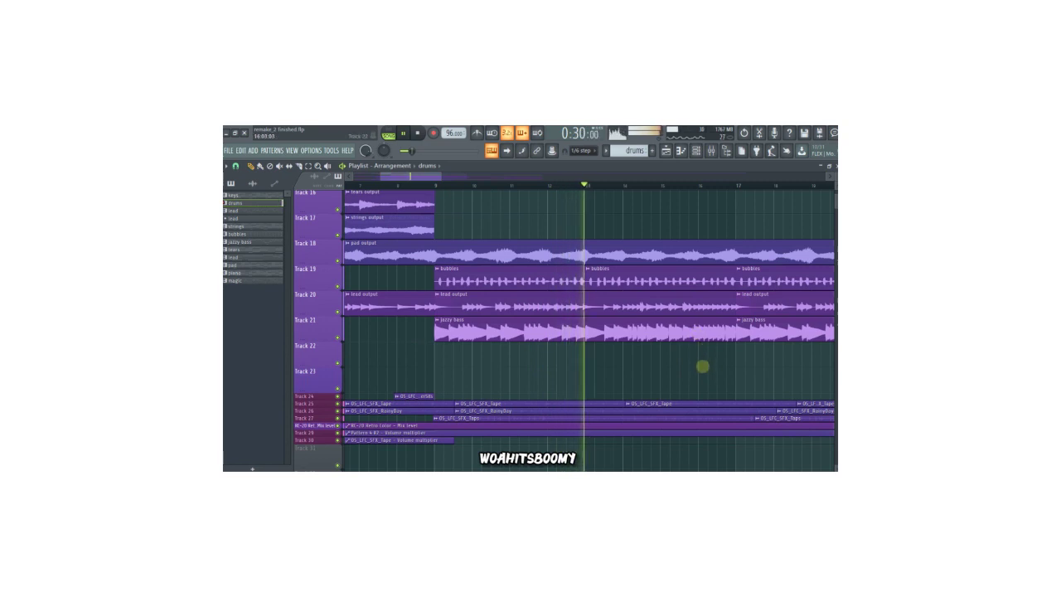
{"action": "scroll", "coordinate": [446, 201], "scroll_direction": "up", "scroll_amount": 7}
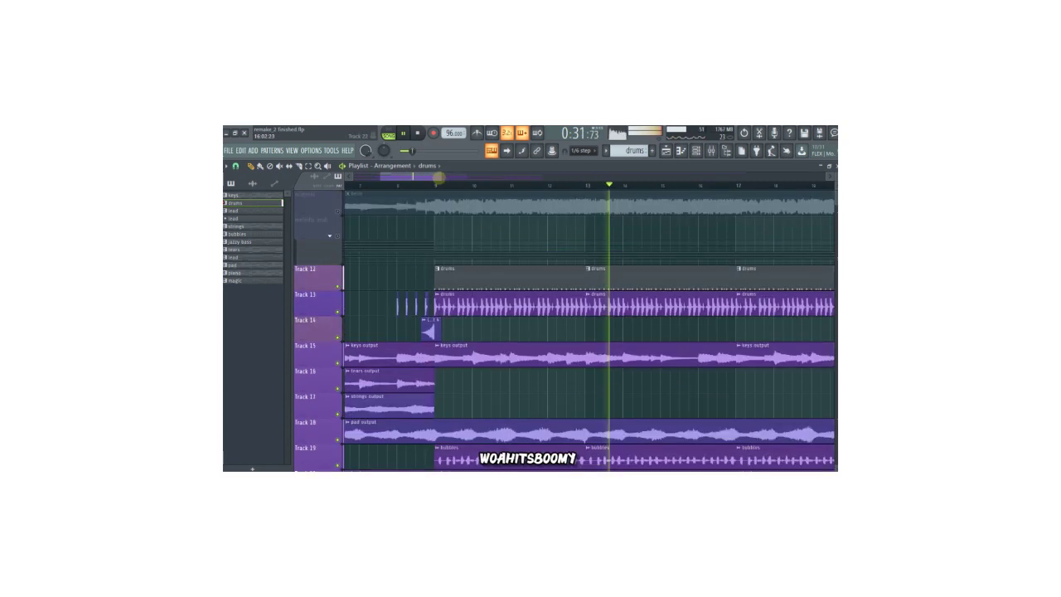
{"action": "scroll", "coordinate": [705, 315], "scroll_direction": "down", "scroll_amount": 6}
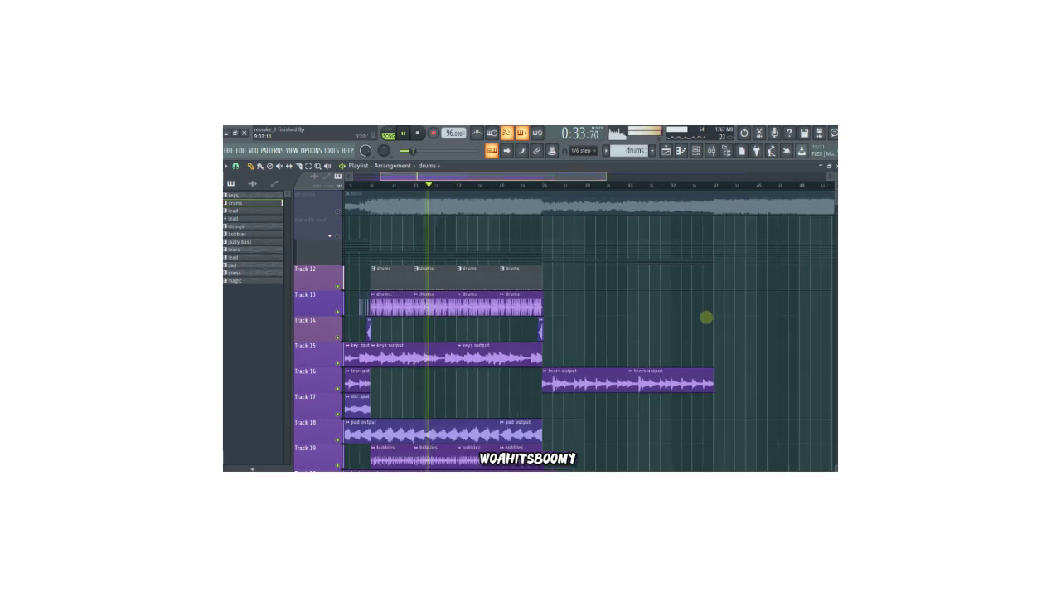
{"action": "scroll", "coordinate": [691, 328], "scroll_direction": "down", "scroll_amount": 3}
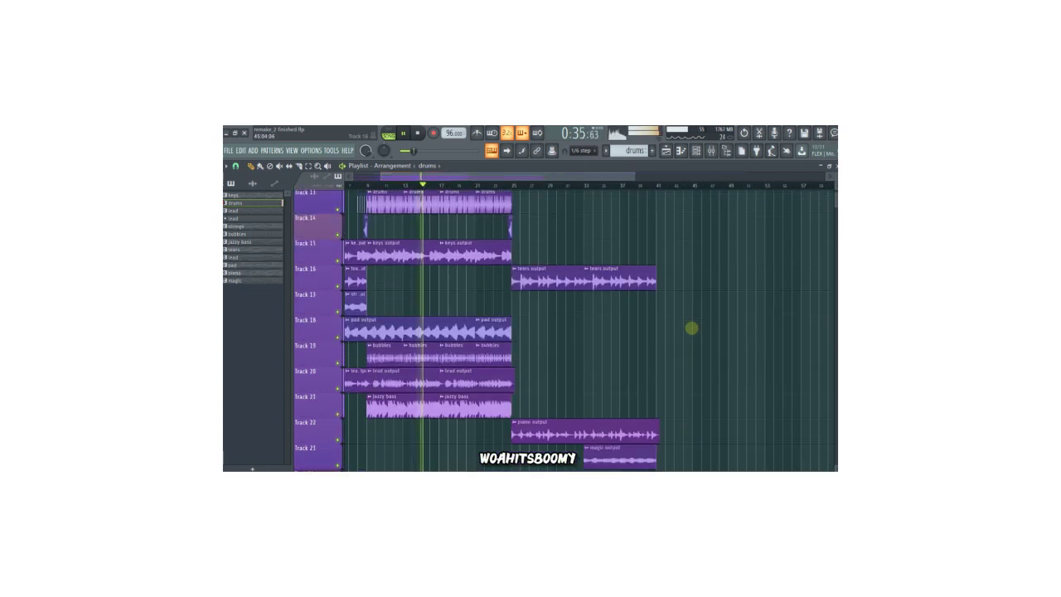
{"action": "scroll", "coordinate": [681, 307], "scroll_direction": "down", "scroll_amount": 2}
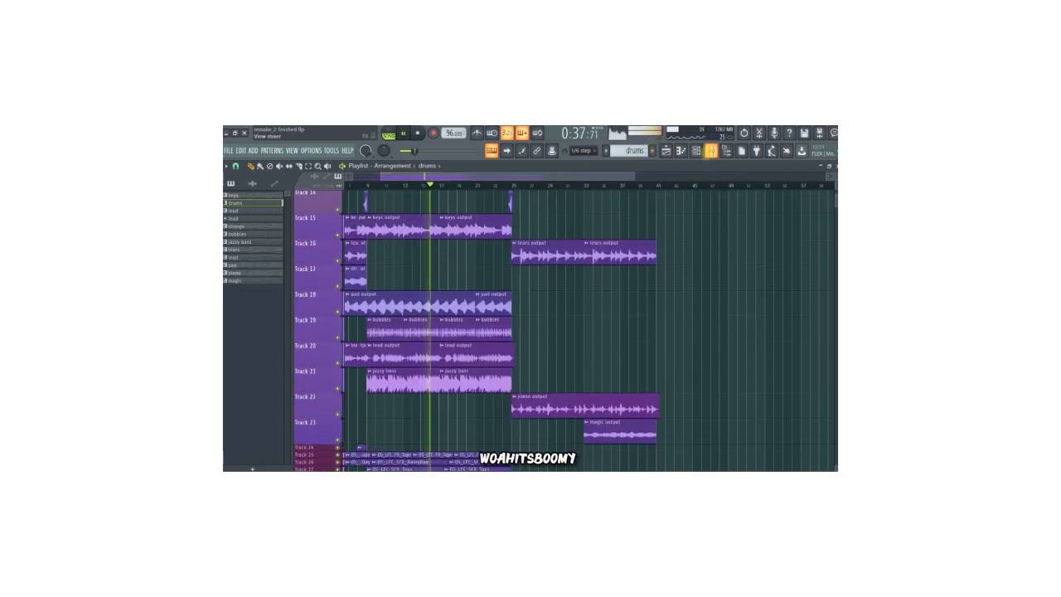
- View the mixer's insert levels and the master effects chain, and return to the playlist
{"action": "left_click", "coordinate": [710, 150]}
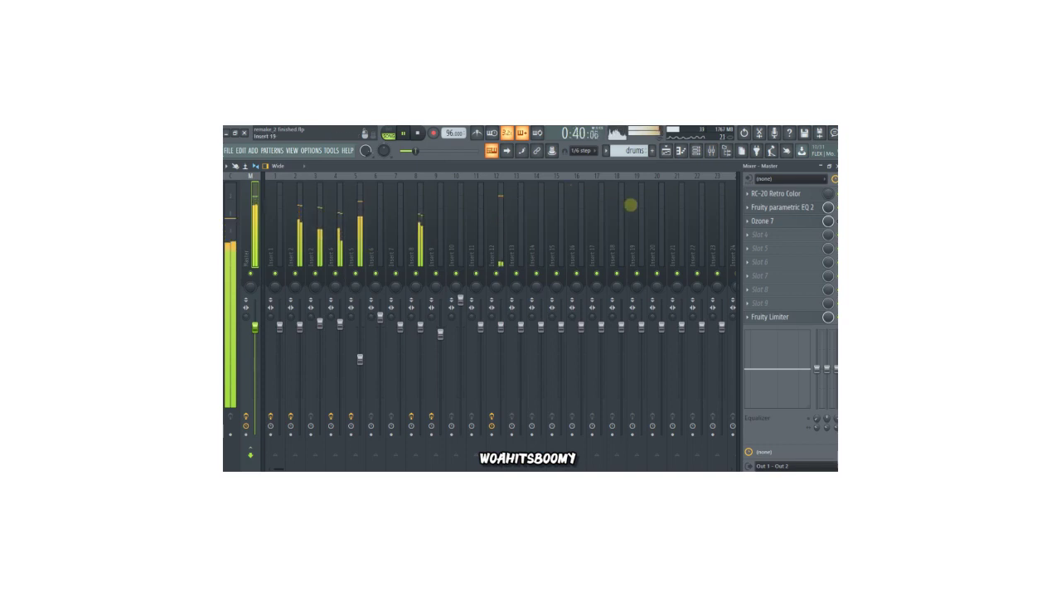
{"action": "left_click", "coordinate": [665, 150]}
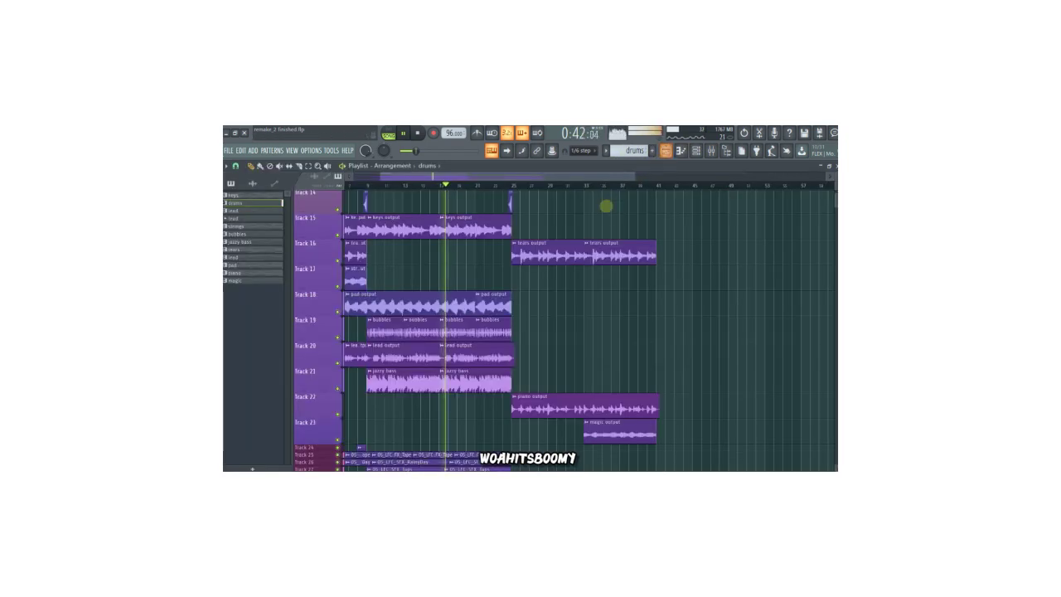
- Follow playback through the rest of the arrangement, examining the drums, melodic outputs, tape and rain effects, and automation clips
{"action": "scroll", "coordinate": [633, 230], "scroll_direction": "up", "scroll_amount": 3}
{"action": "scroll", "coordinate": [663, 281], "scroll_direction": "up", "scroll_amount": 2}
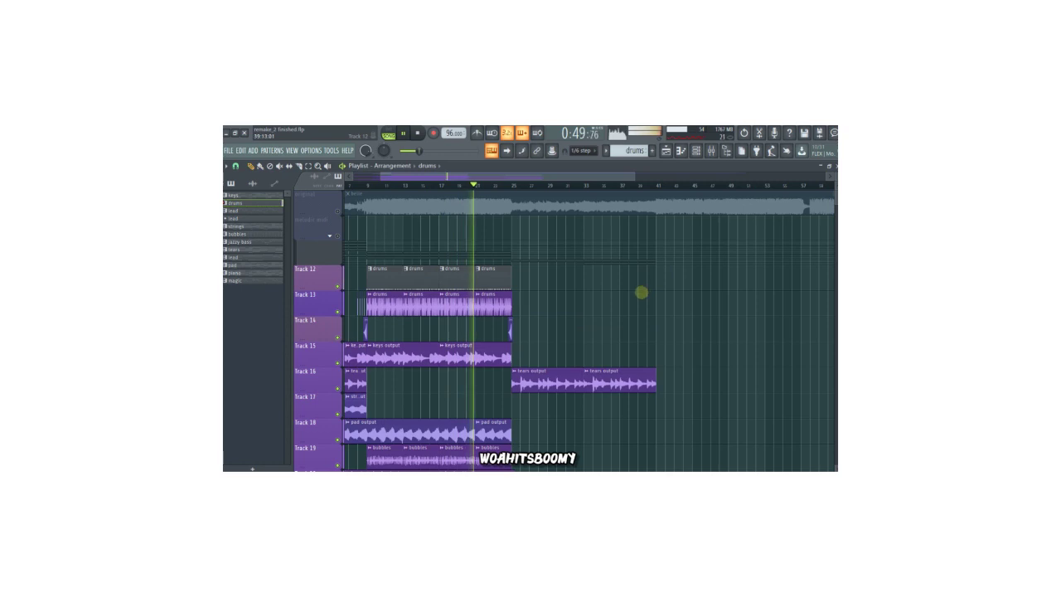
{"action": "scroll", "coordinate": [644, 291], "scroll_direction": "down", "scroll_amount": 4}
{"action": "scroll", "coordinate": [641, 293], "scroll_direction": "down", "scroll_amount": 5}
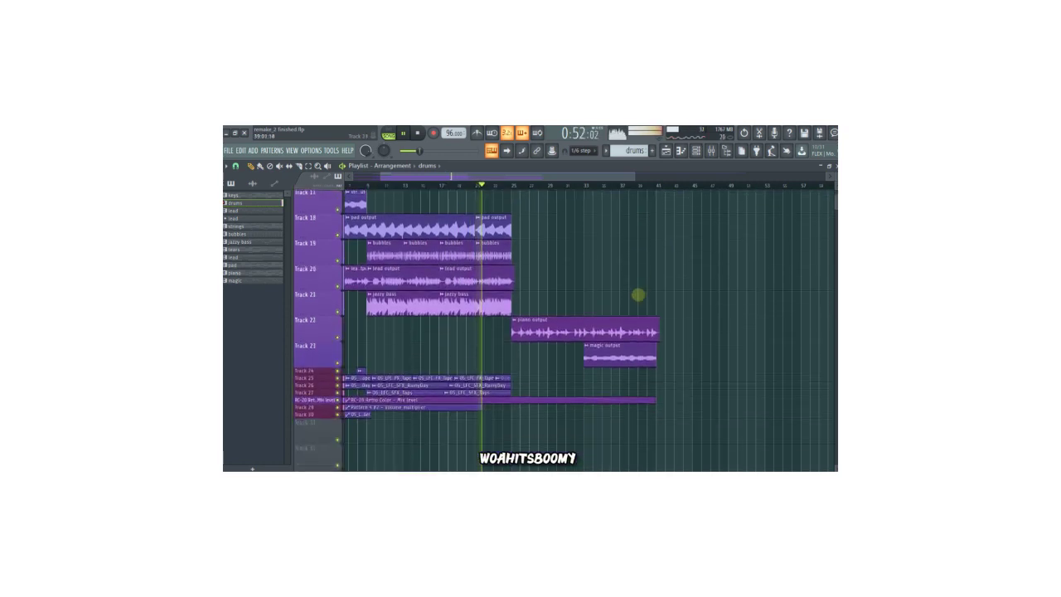
{"action": "scroll", "coordinate": [671, 325], "scroll_direction": "up", "scroll_amount": 2}
{"action": "scroll", "coordinate": [671, 325], "scroll_direction": "up", "scroll_amount": 3}
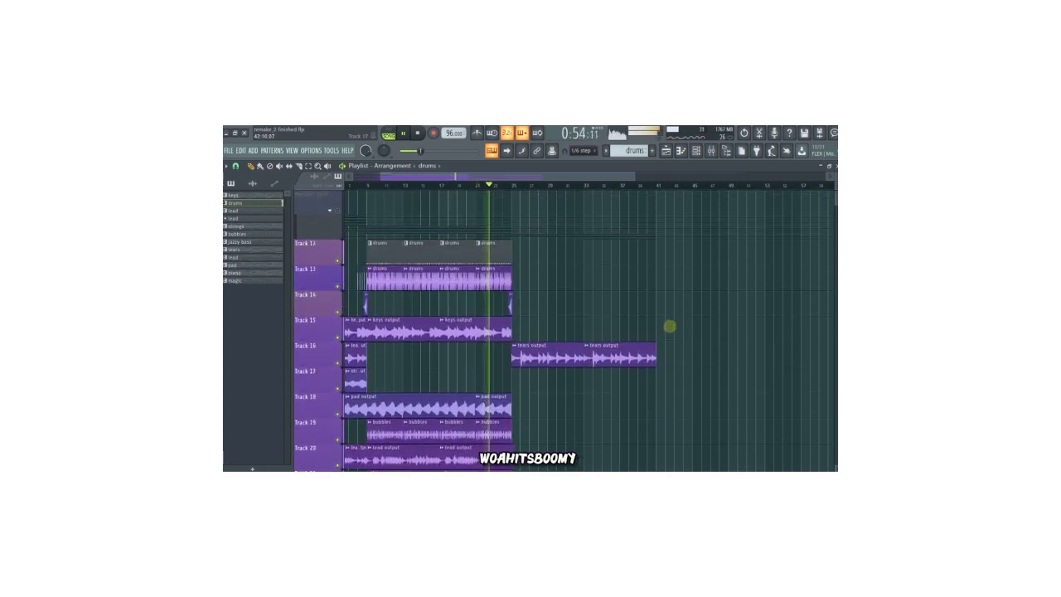
{"action": "scroll", "coordinate": [456, 298], "scroll_direction": "up", "scroll_amount": 1}
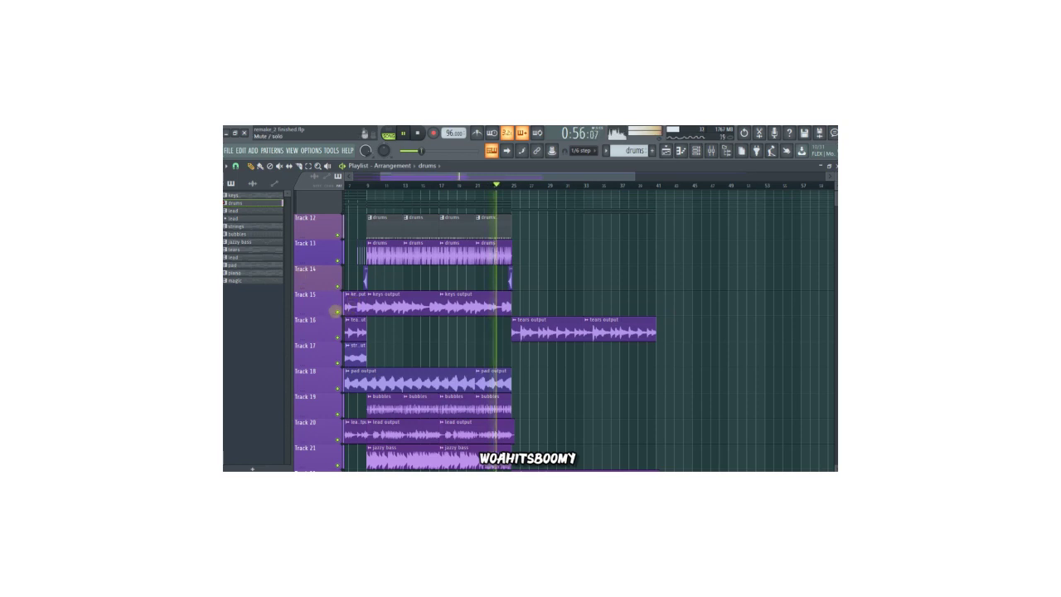
{"action": "scroll", "coordinate": [398, 315], "scroll_direction": "down", "scroll_amount": 3}
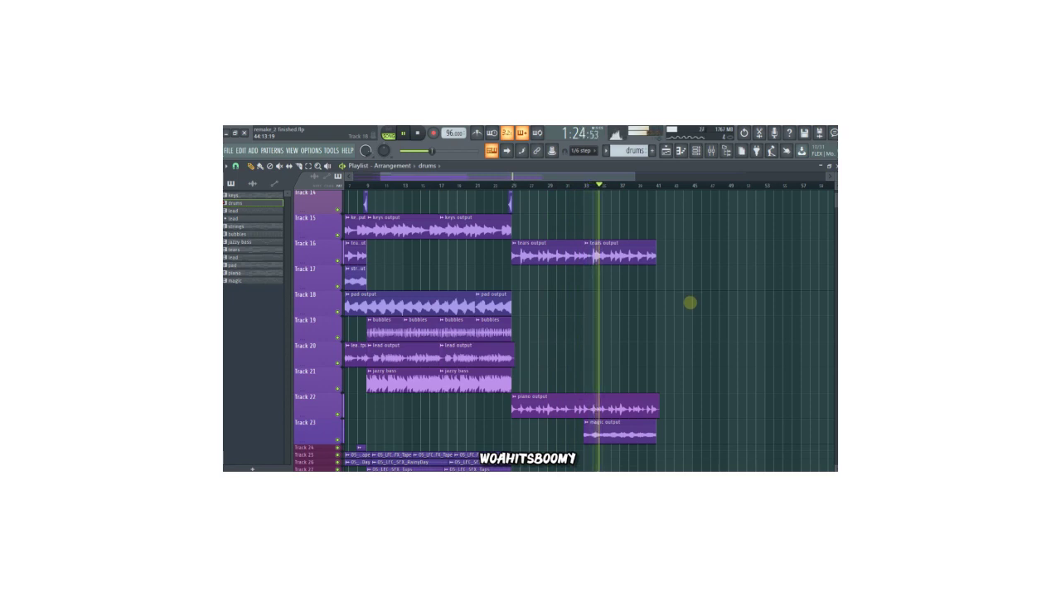
{"action": "scroll", "coordinate": [688, 304], "scroll_direction": "down", "scroll_amount": 5}
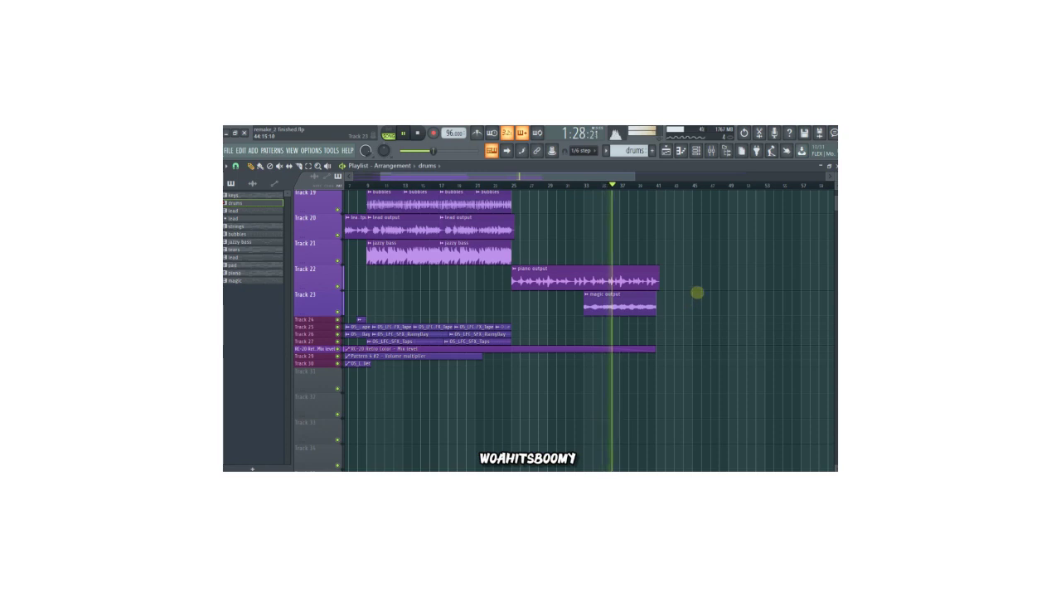
{"action": "scroll", "coordinate": [697, 291], "scroll_direction": "up", "scroll_amount": 5}
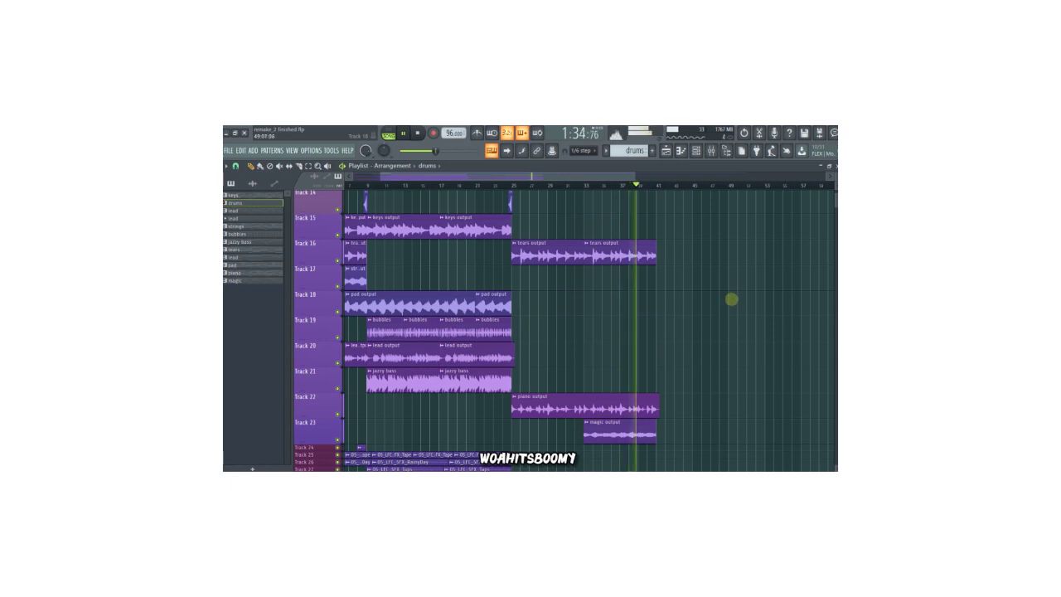
{"action": "scroll", "coordinate": [729, 301], "scroll_direction": "down", "scroll_amount": 6}
{"action": "scroll", "coordinate": [727, 303], "scroll_direction": "up", "scroll_amount": 5}
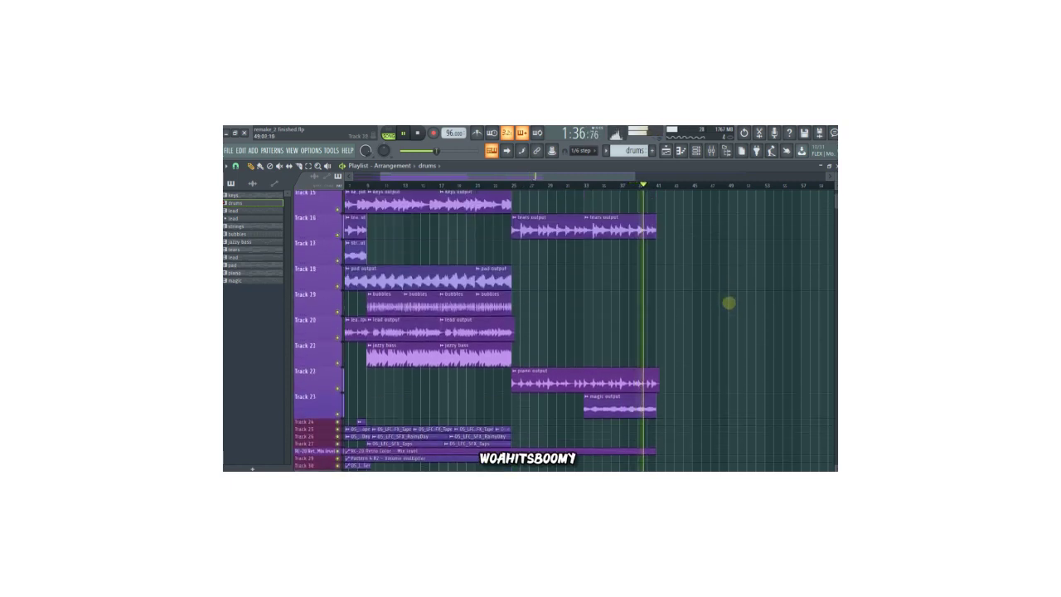
{"action": "scroll", "coordinate": [728, 303], "scroll_direction": "up", "scroll_amount": 1}
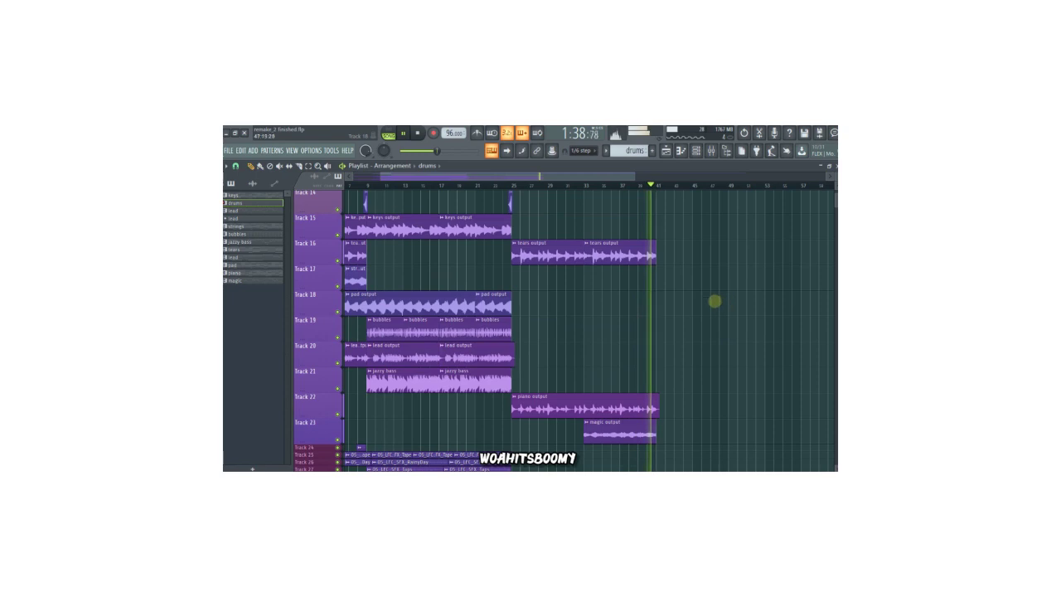